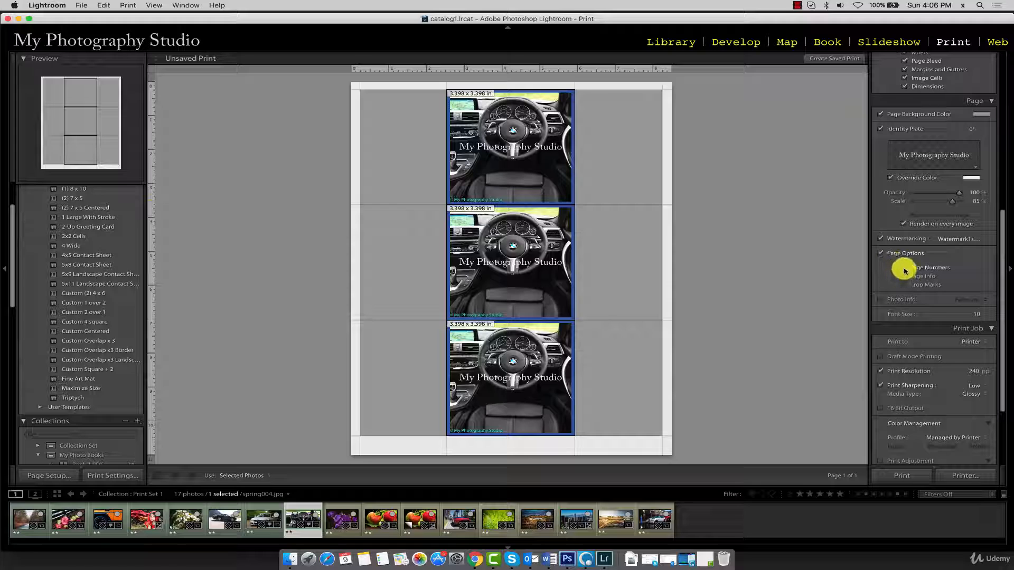
# Step: Turn on page numbers and page info in the page options of the print layout
pyautogui.click(903, 267)
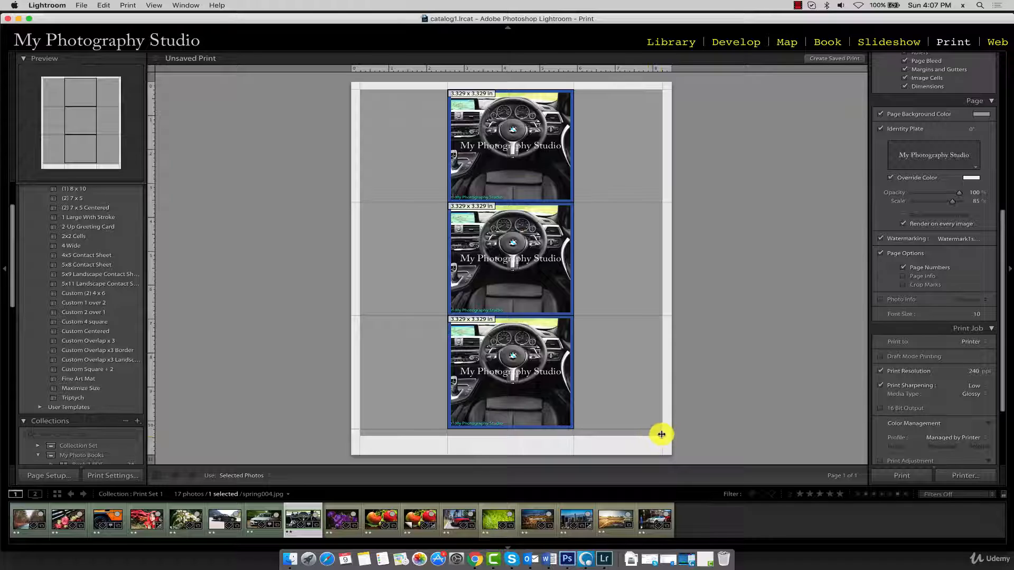
pyautogui.click(923, 276)
pyautogui.click(928, 286)
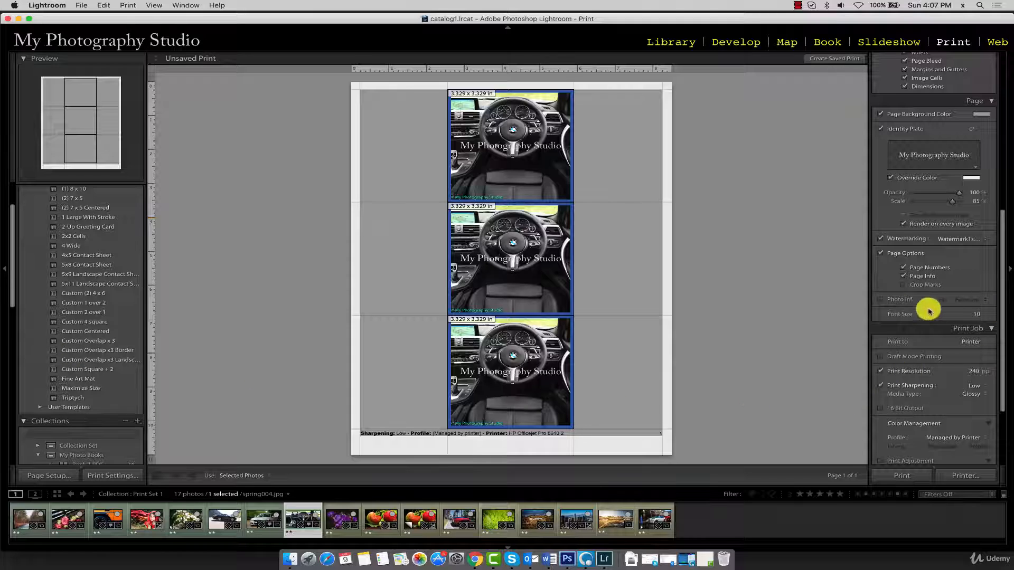
# Step: Turn on photo info beneath the printed images and set it to Exposure
pyautogui.click(901, 300)
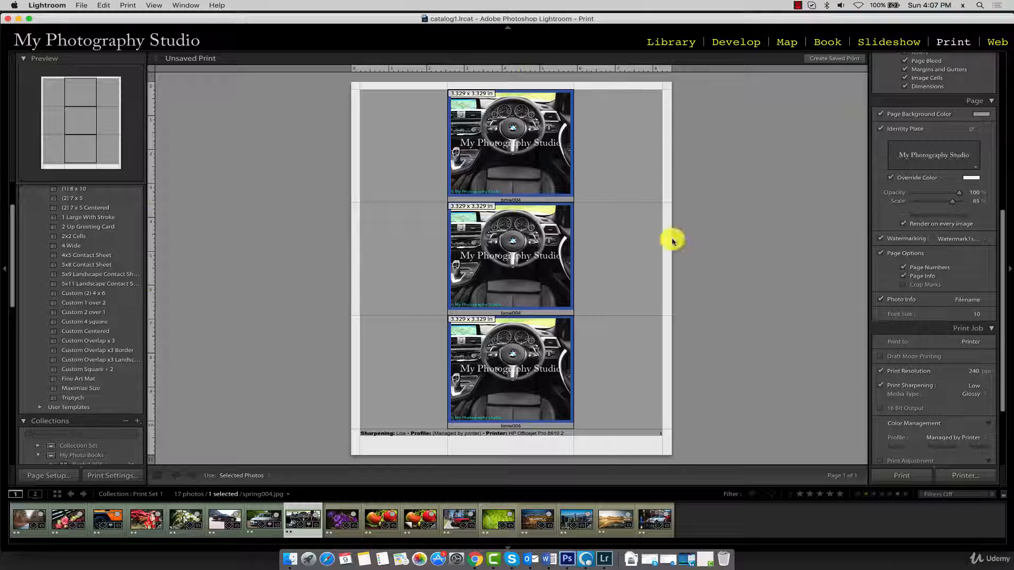
pyautogui.click(976, 301)
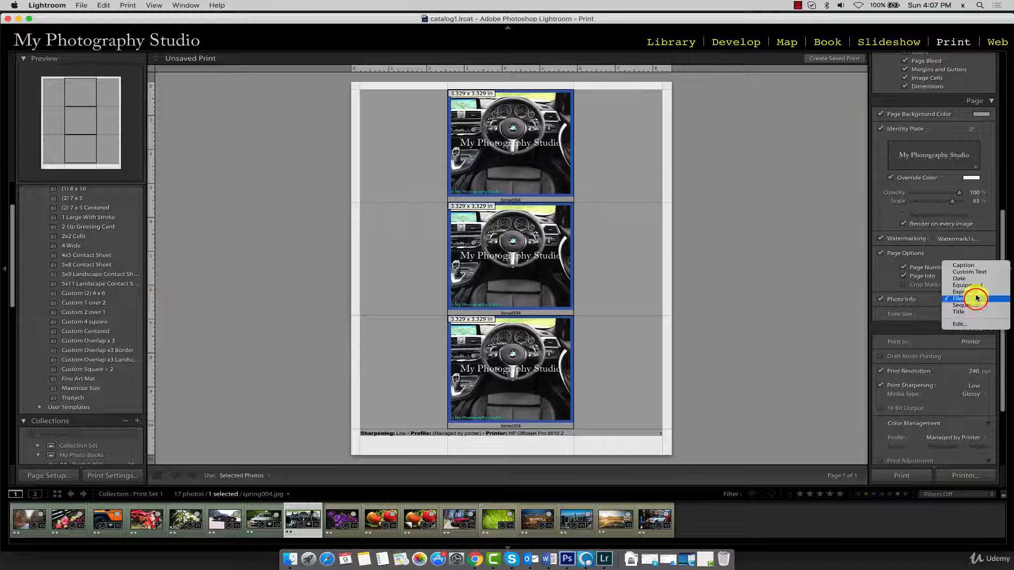
pyautogui.click(976, 294)
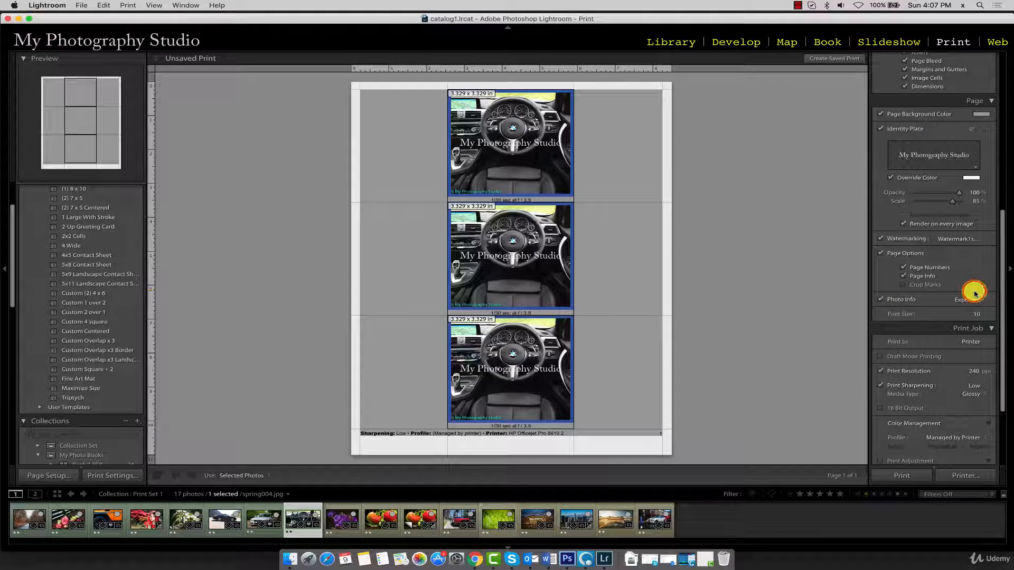
# Step: Open the text template editor for the photo info, examine its numbering options and cancel it
pyautogui.click(975, 299)
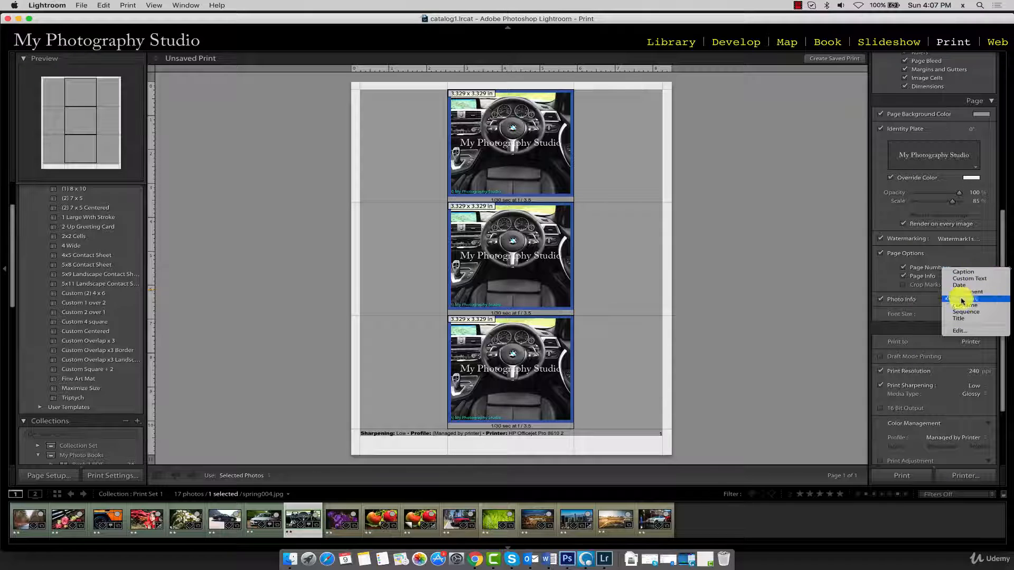
pyautogui.click(962, 332)
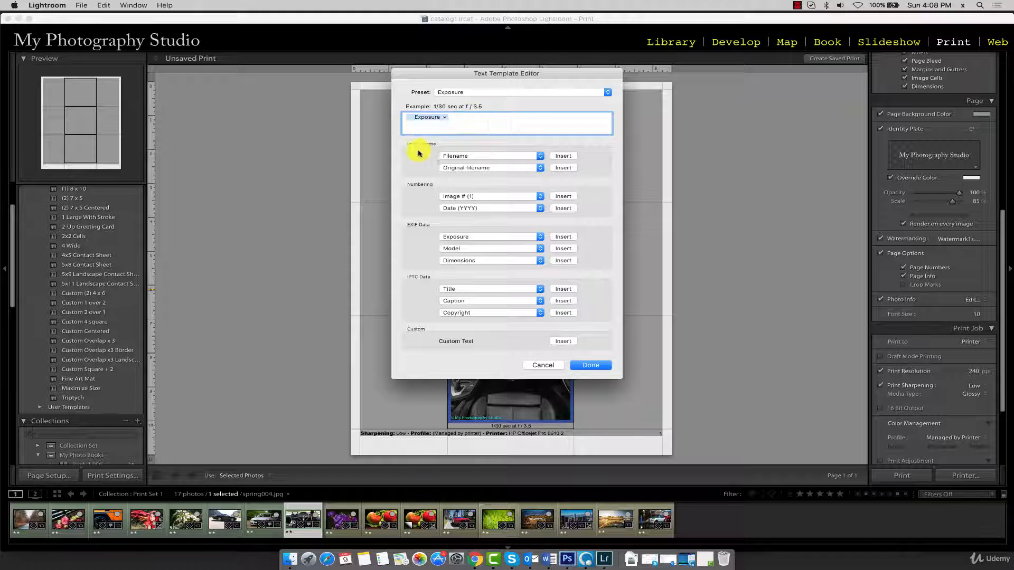
pyautogui.click(540, 198)
pyautogui.click(538, 197)
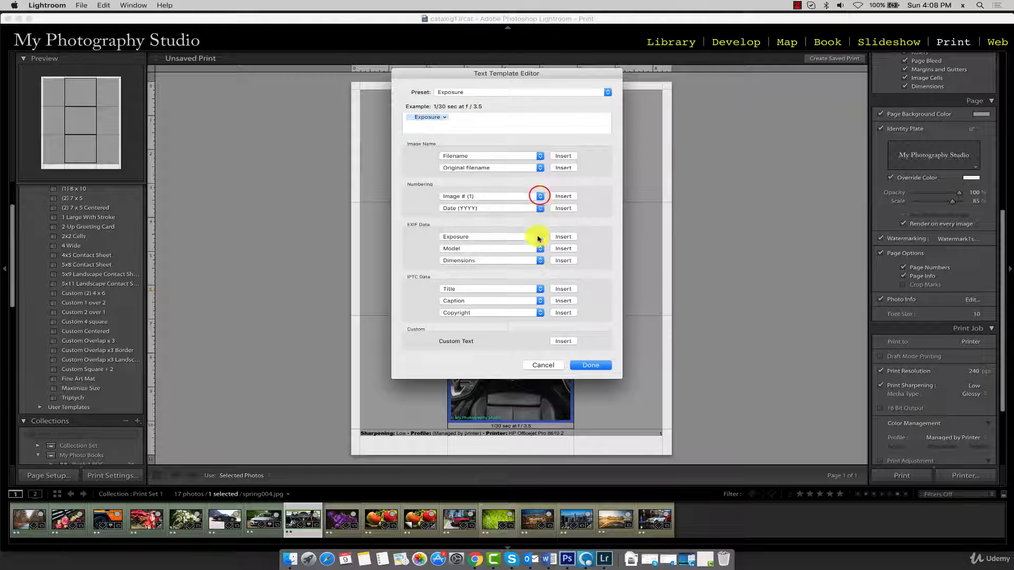
pyautogui.click(545, 366)
# Step: Switch the photo info to Custom Text reading "Sample Text" and set its font size to 14
pyautogui.click(973, 299)
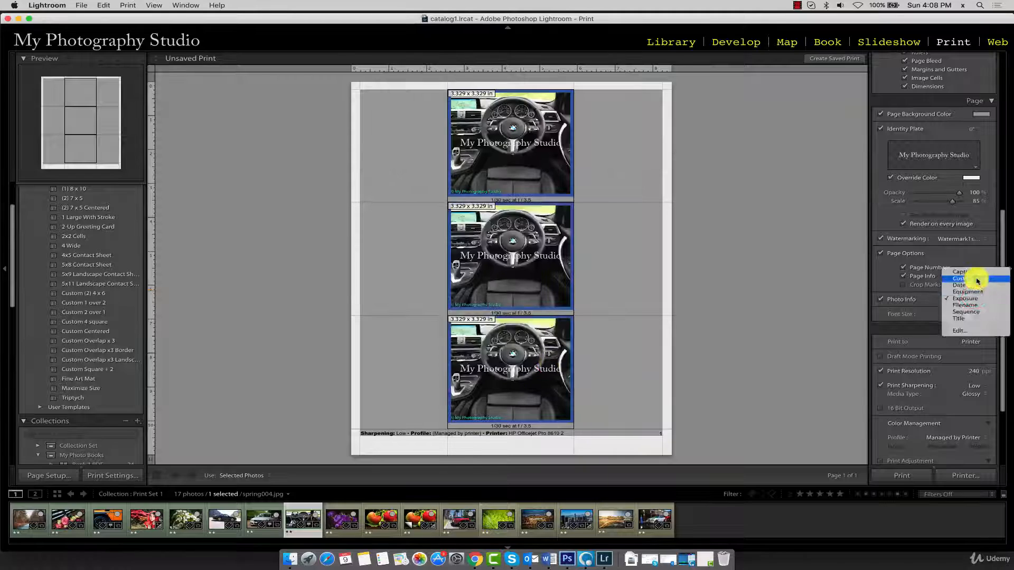
pyautogui.click(972, 280)
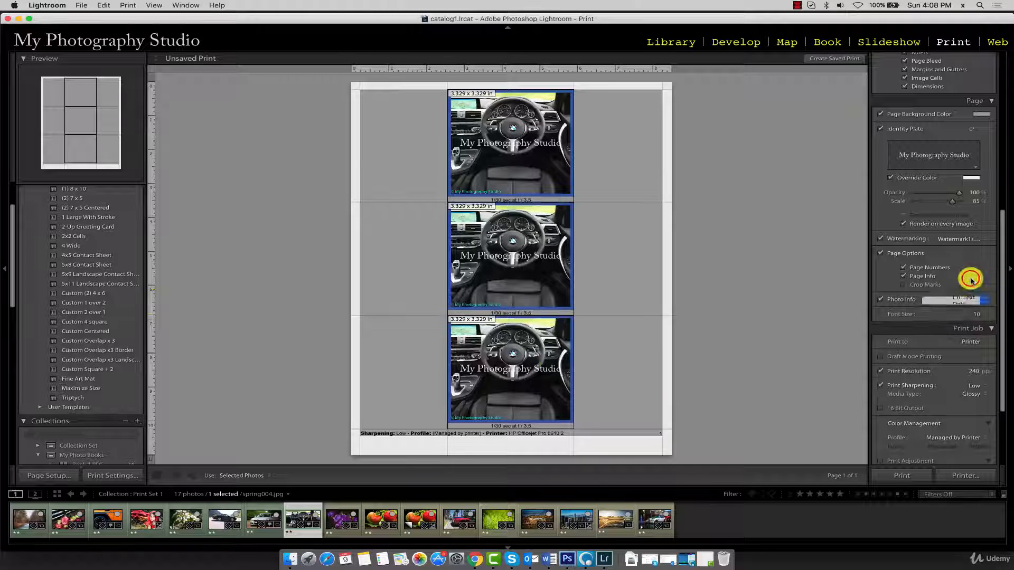
pyautogui.click(512, 200)
pyautogui.click(513, 200)
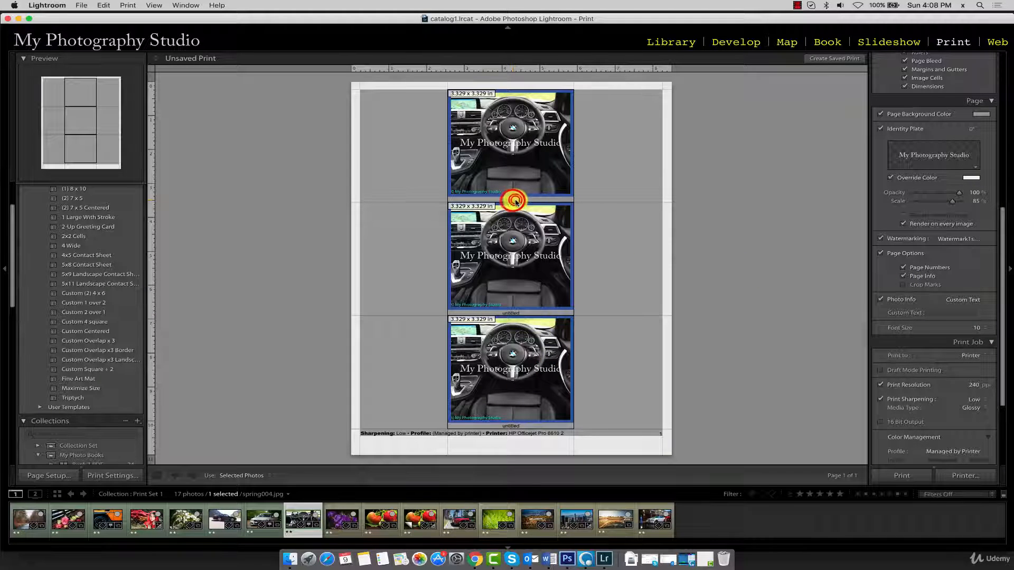
pyautogui.click(514, 200)
pyautogui.click(953, 312)
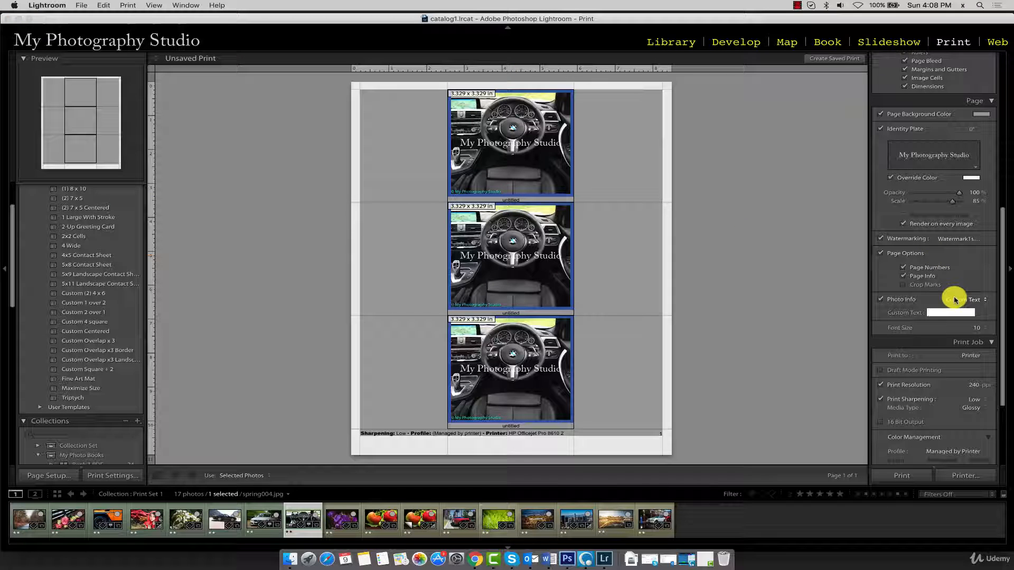
pyautogui.write('Sample Text')
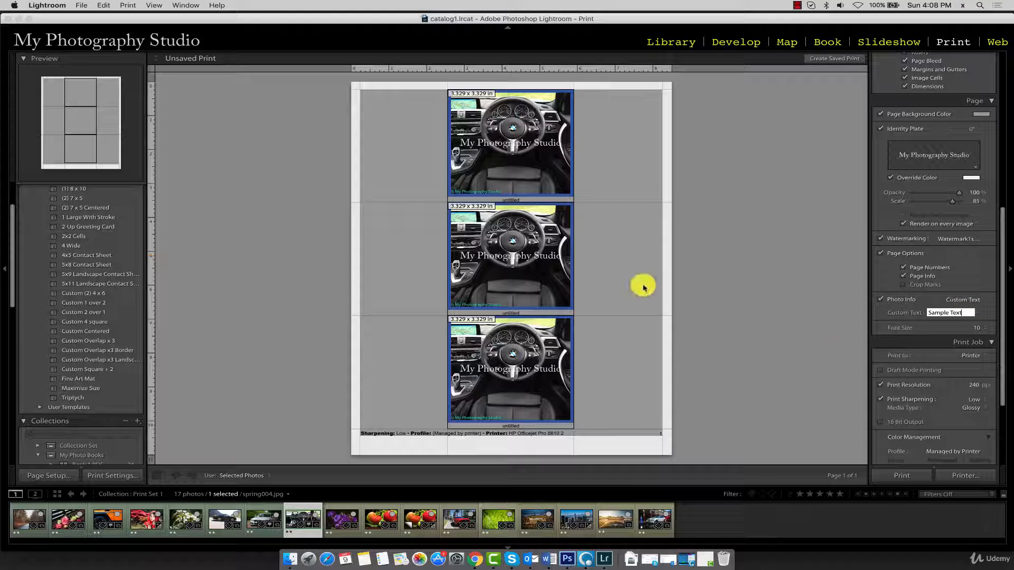
pyautogui.click(578, 236)
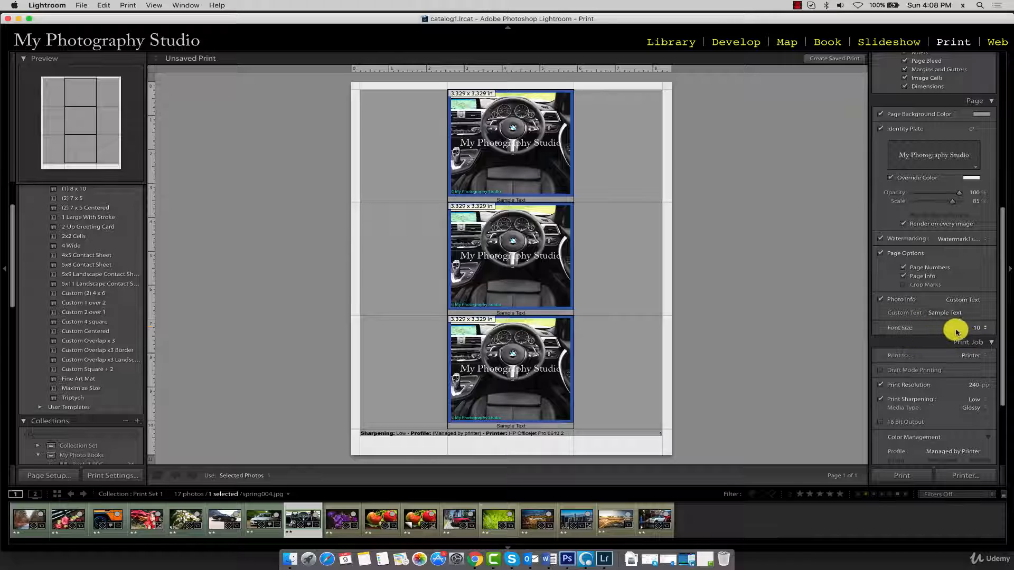
pyautogui.click(978, 328)
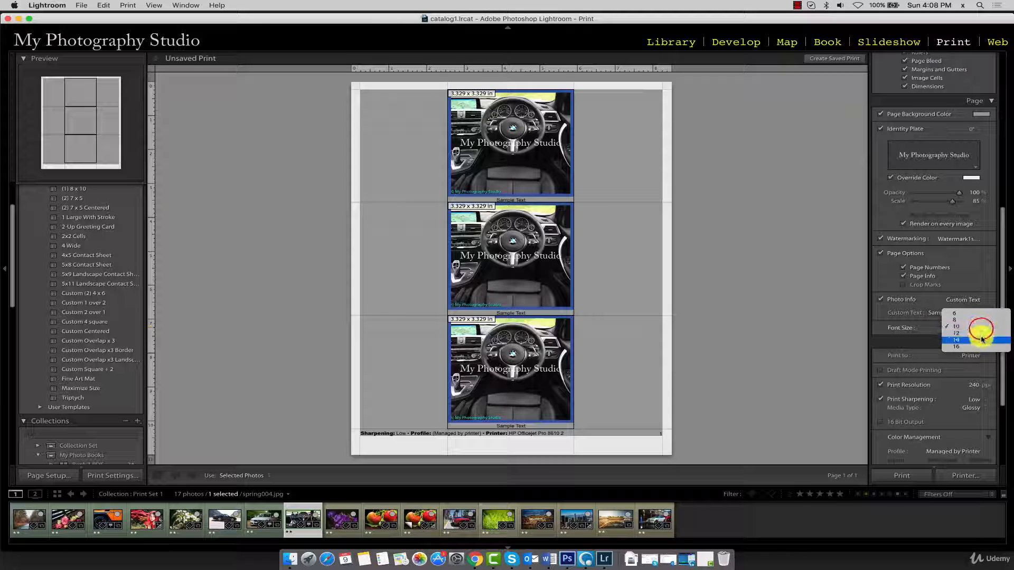
pyautogui.click(967, 340)
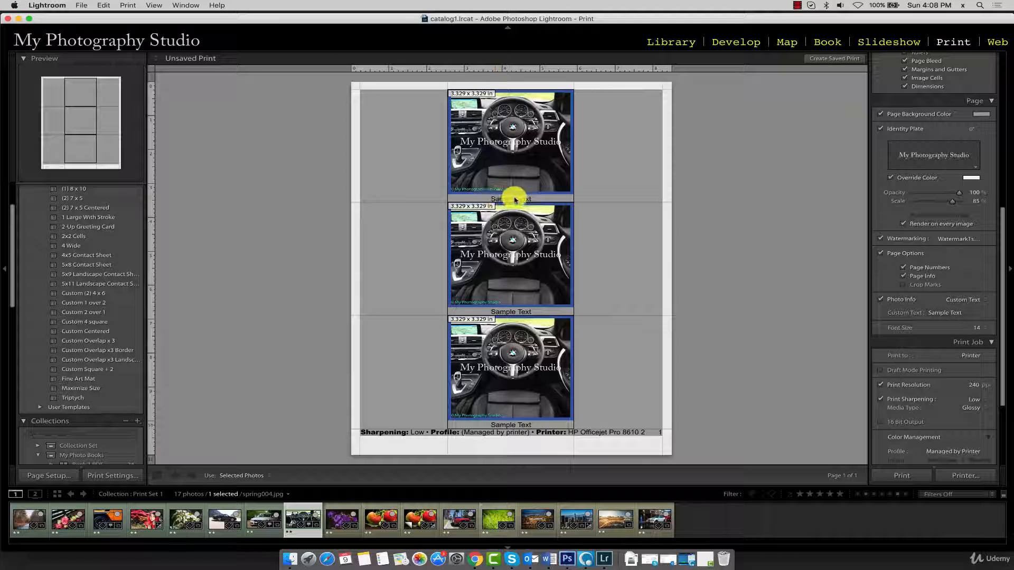
# Step: Check the output choices for the print job and keep it directed to Printer
pyautogui.scroll(-5, 954, 400)
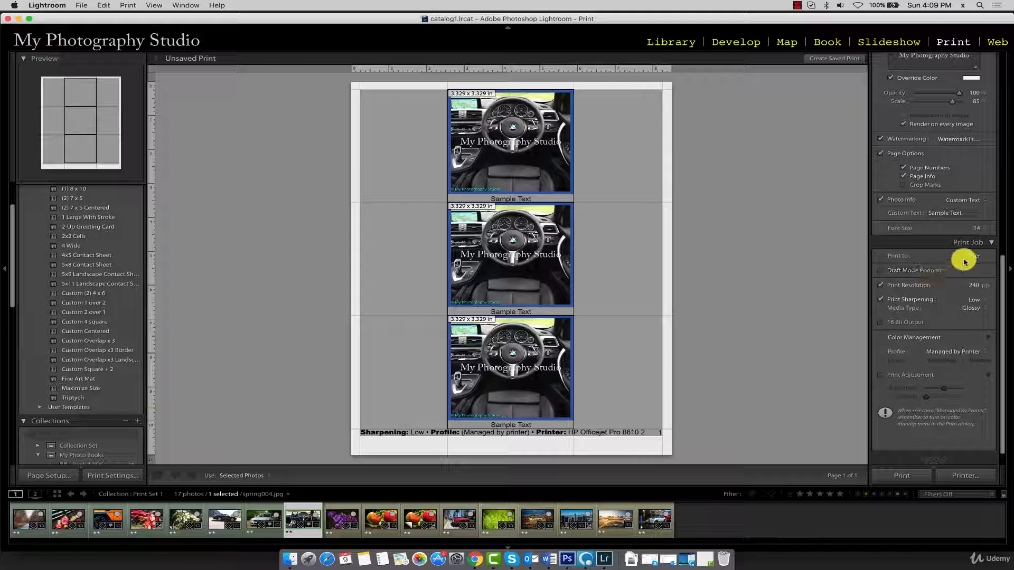
pyautogui.click(964, 256)
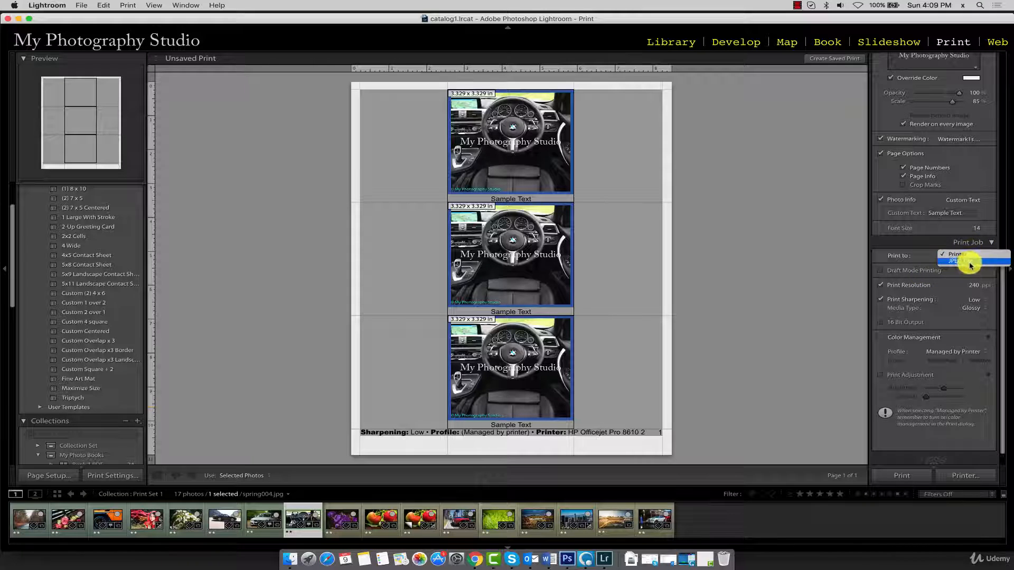
pyautogui.click(948, 255)
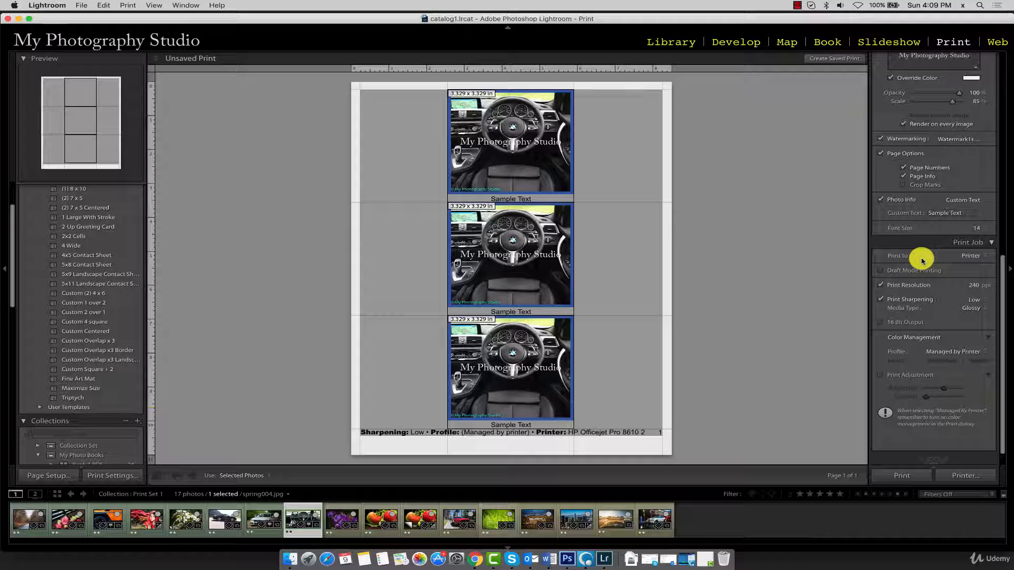
# Step: Try toggling draft mode printing on for the print job and leave it off
pyautogui.click(882, 272)
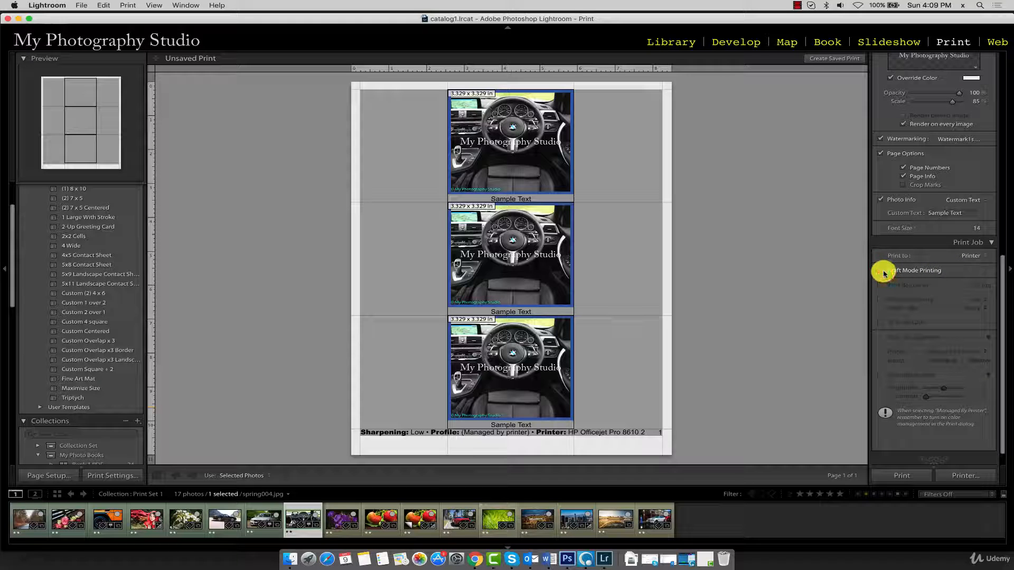
pyautogui.click(883, 272)
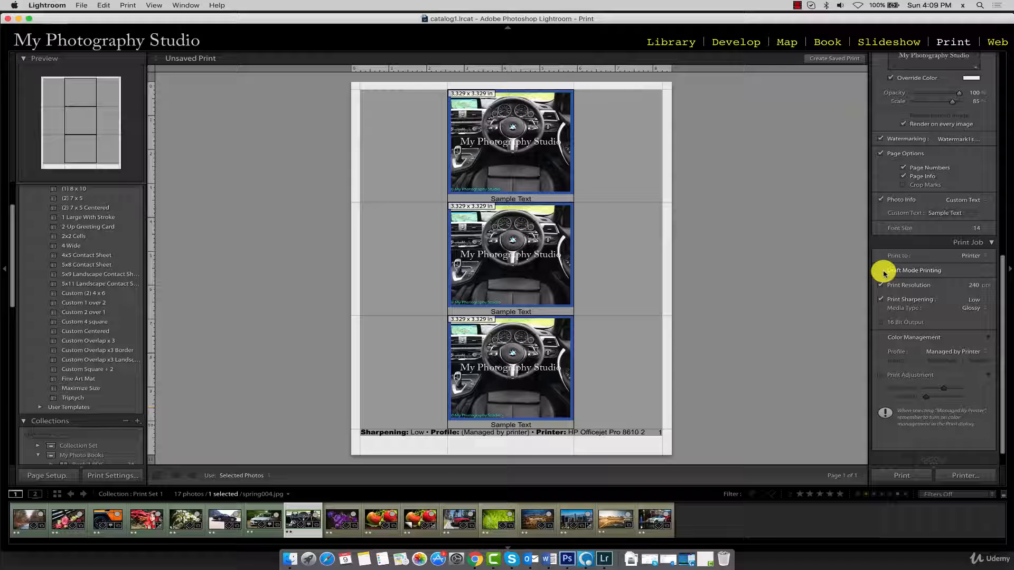
pyautogui.click(889, 272)
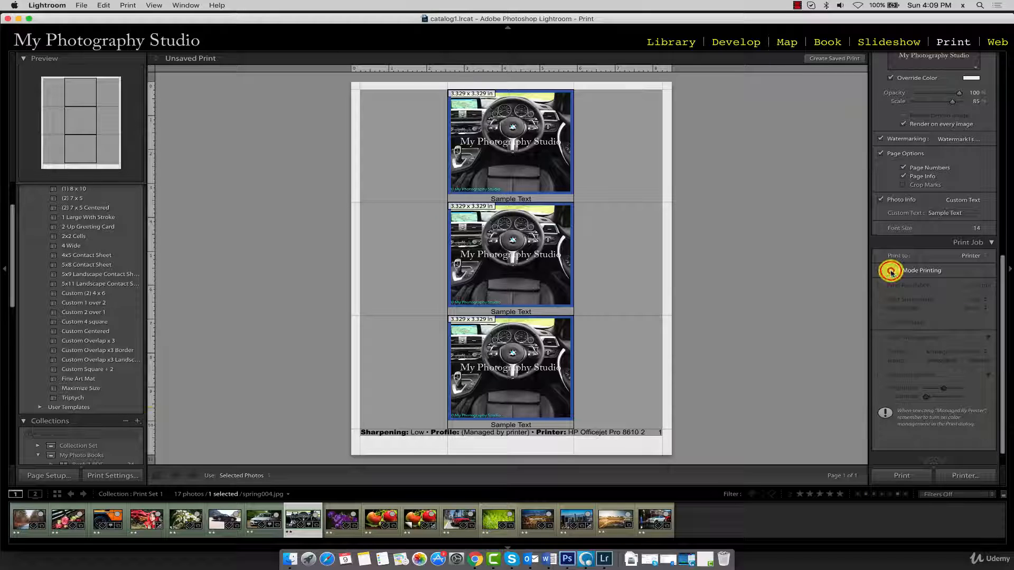
pyautogui.click(891, 271)
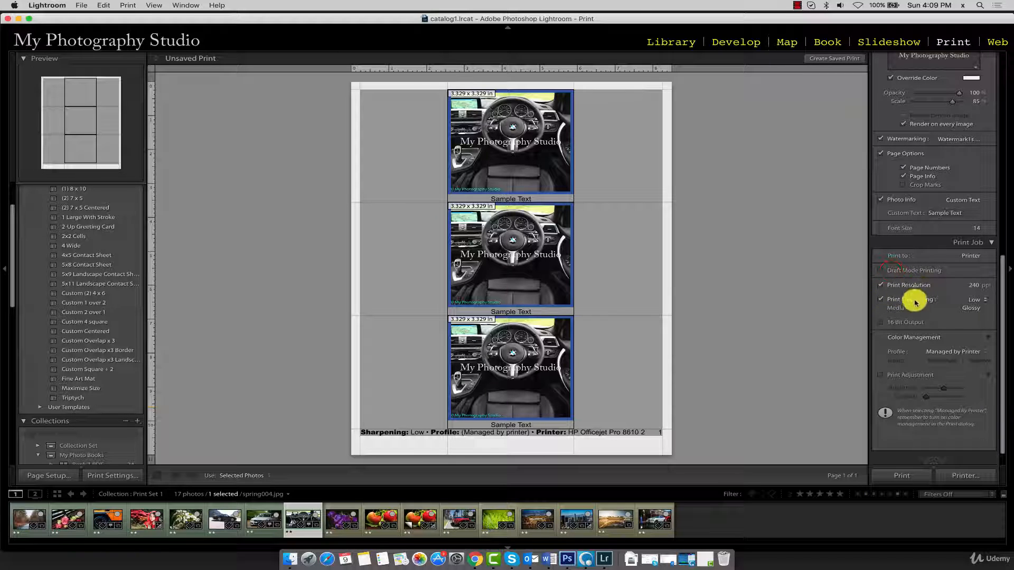
pyautogui.doubleClick(897, 272)
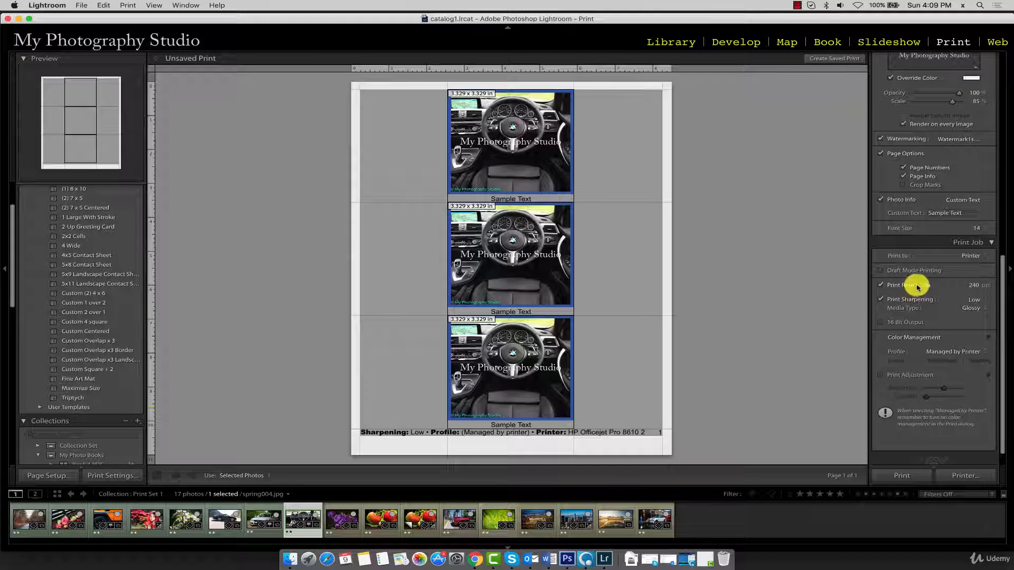
# Step: Review the print resolution and print sharpening options, and keep the media type at Glossy
pyautogui.click(974, 285)
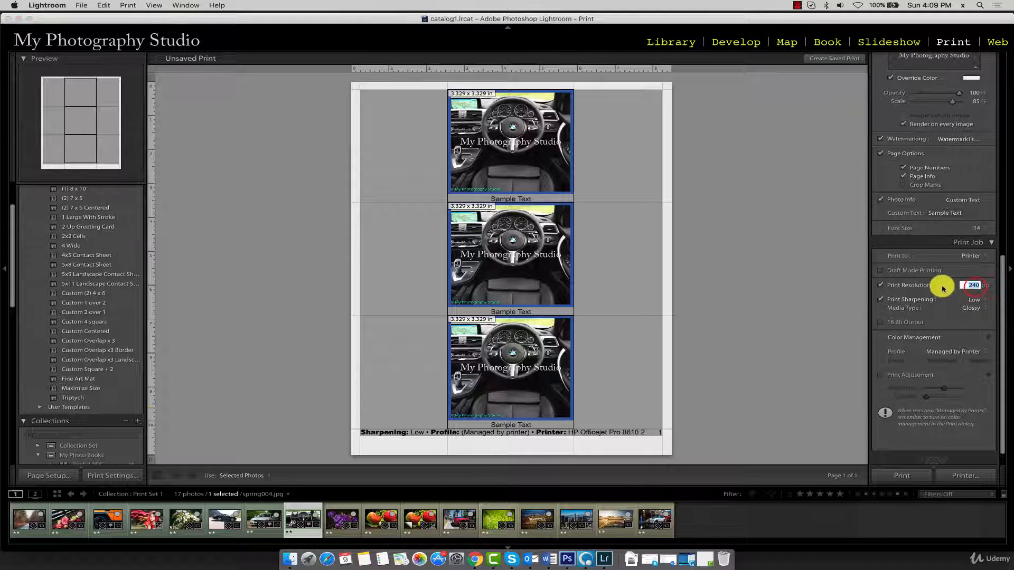
pyautogui.click(943, 286)
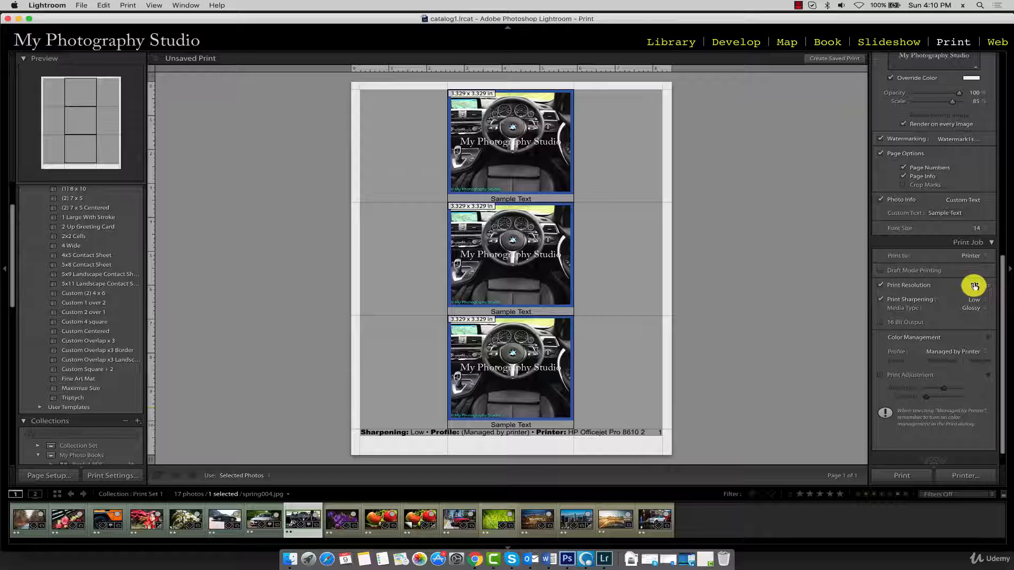
pyautogui.click(909, 300)
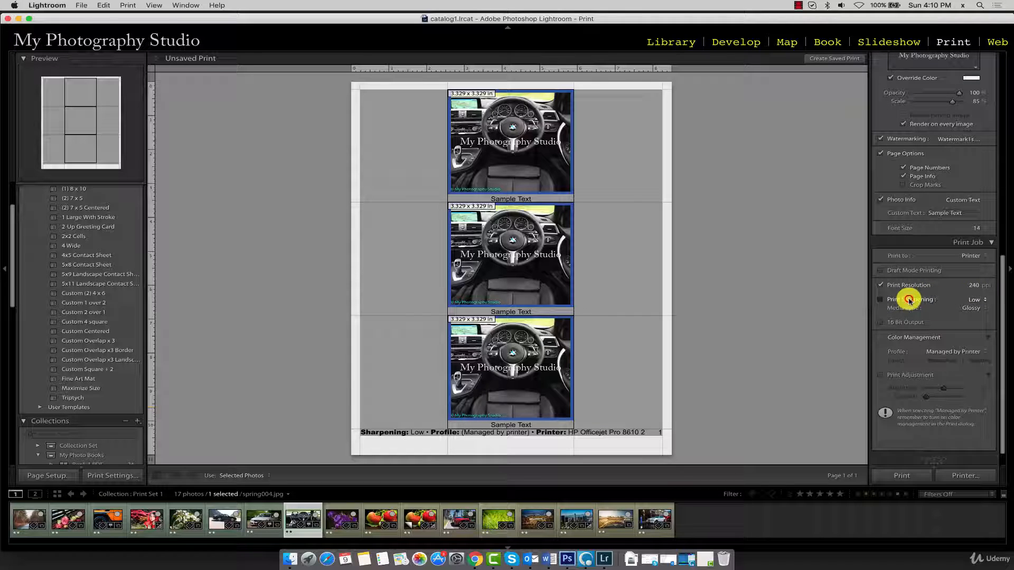
pyautogui.click(881, 300)
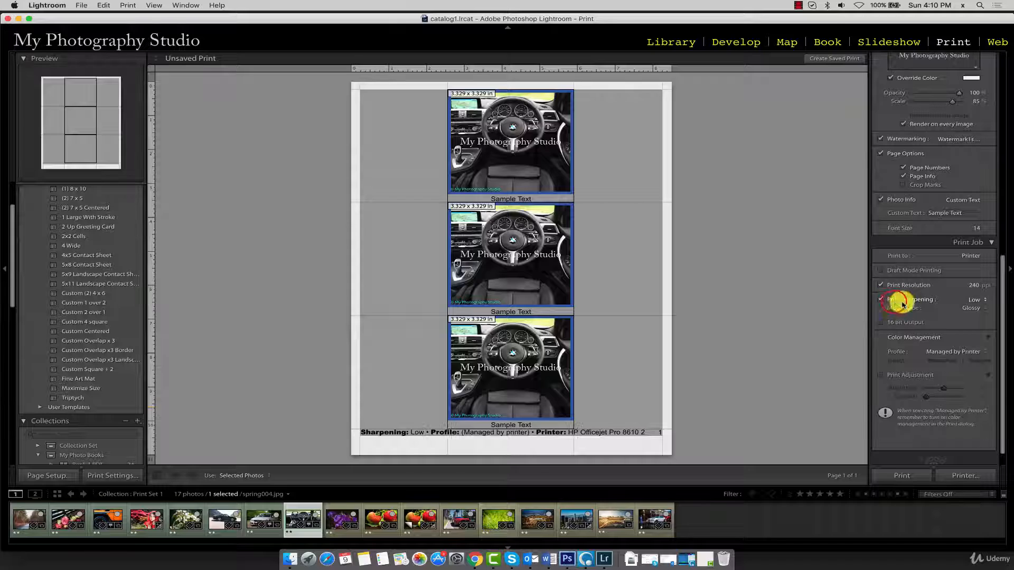
pyautogui.click(977, 303)
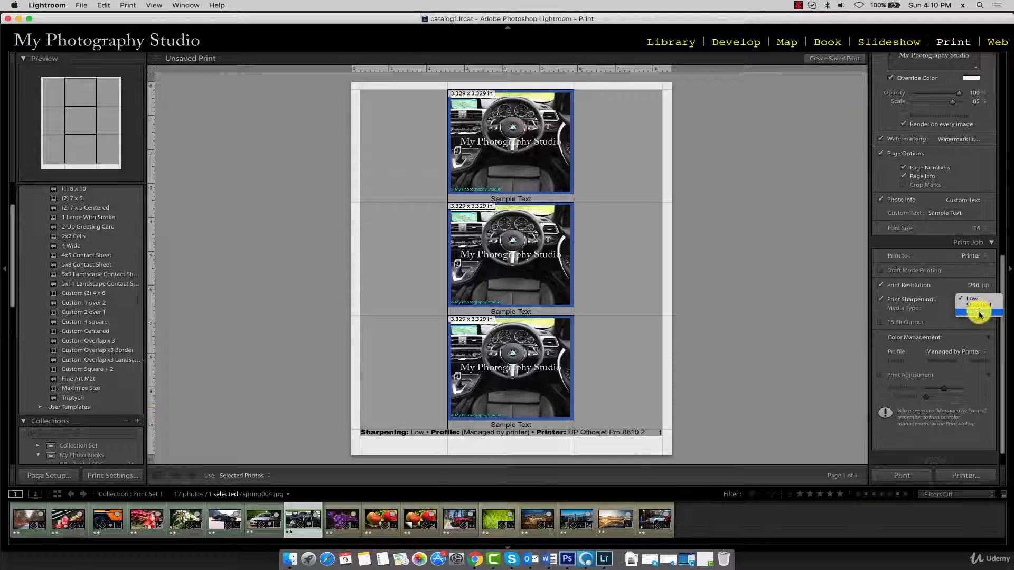
pyautogui.click(944, 306)
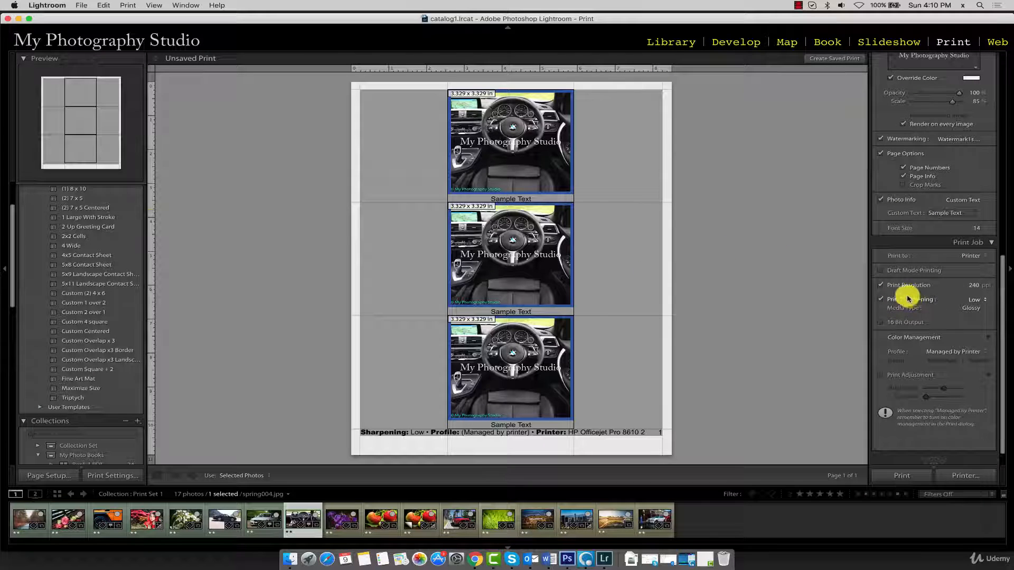
pyautogui.click(969, 309)
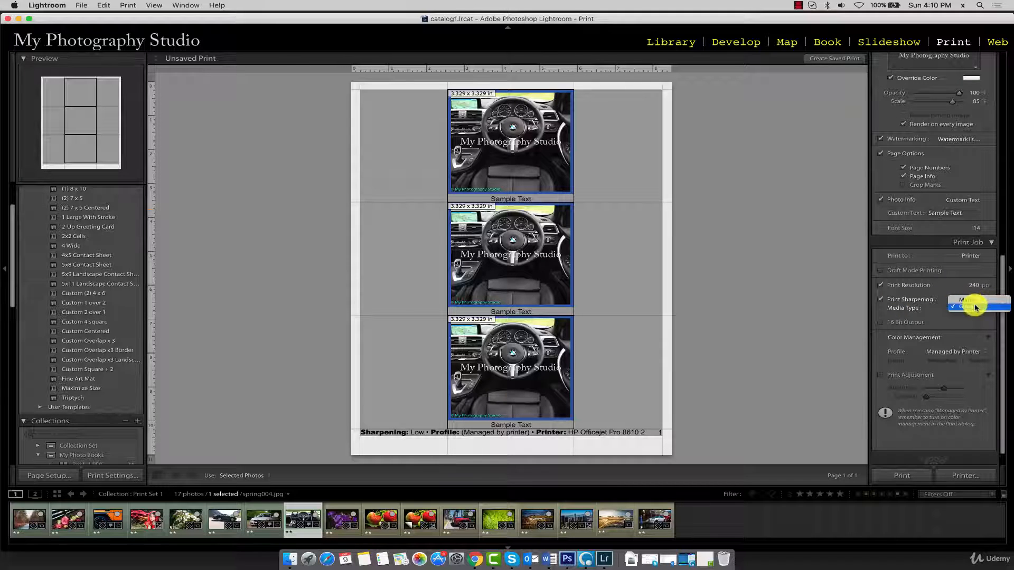
pyautogui.click(975, 307)
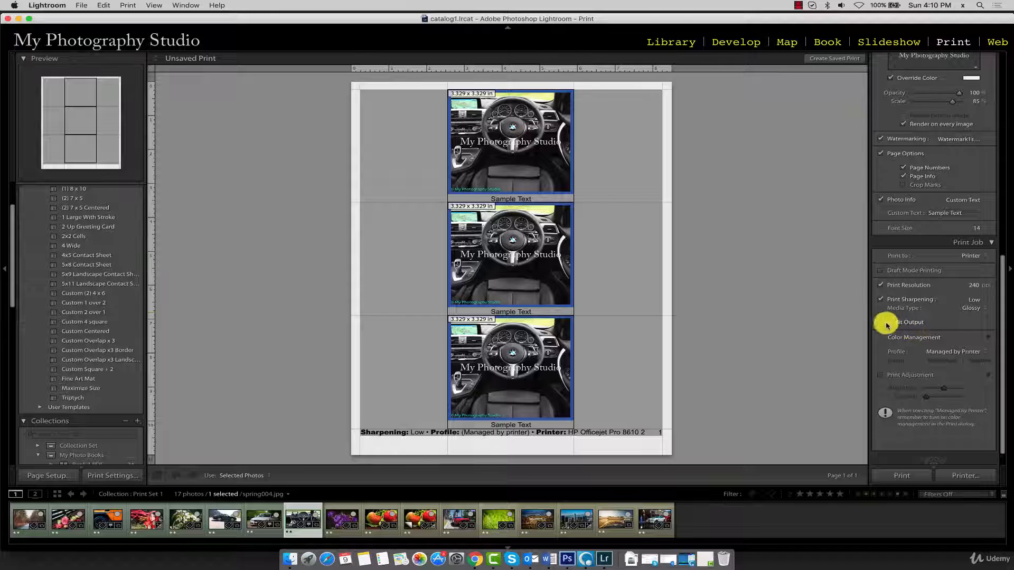
# Step: Open the list of other colour management profiles, examine the available printer profiles and cancel
pyautogui.scroll(-1, 940, 322)
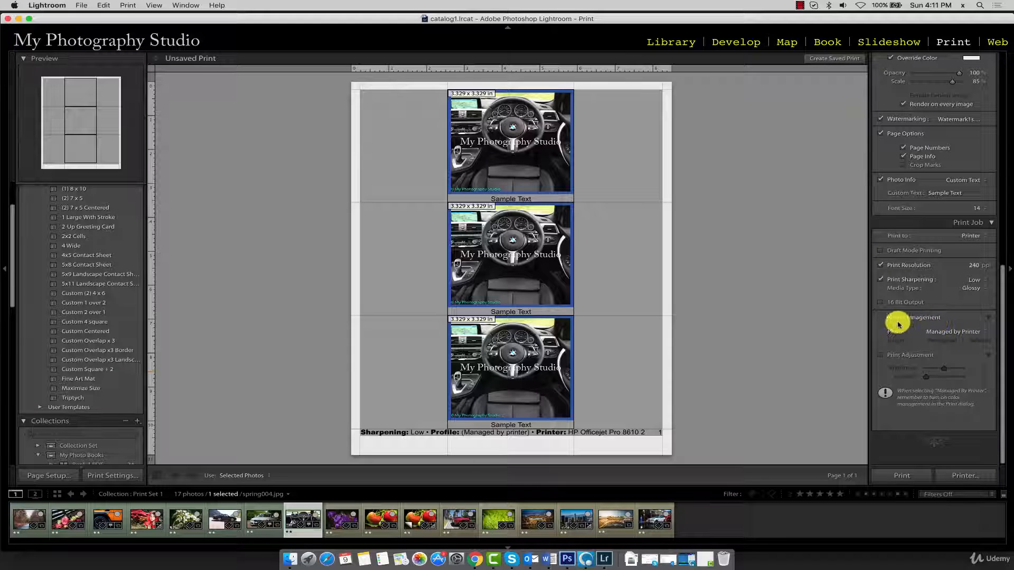
pyautogui.click(982, 333)
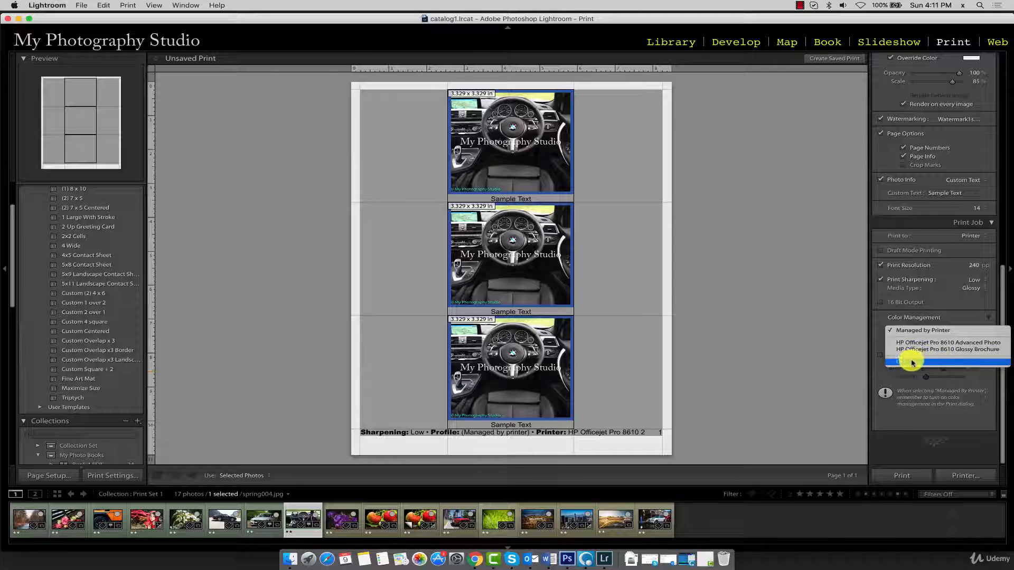
pyautogui.click(910, 364)
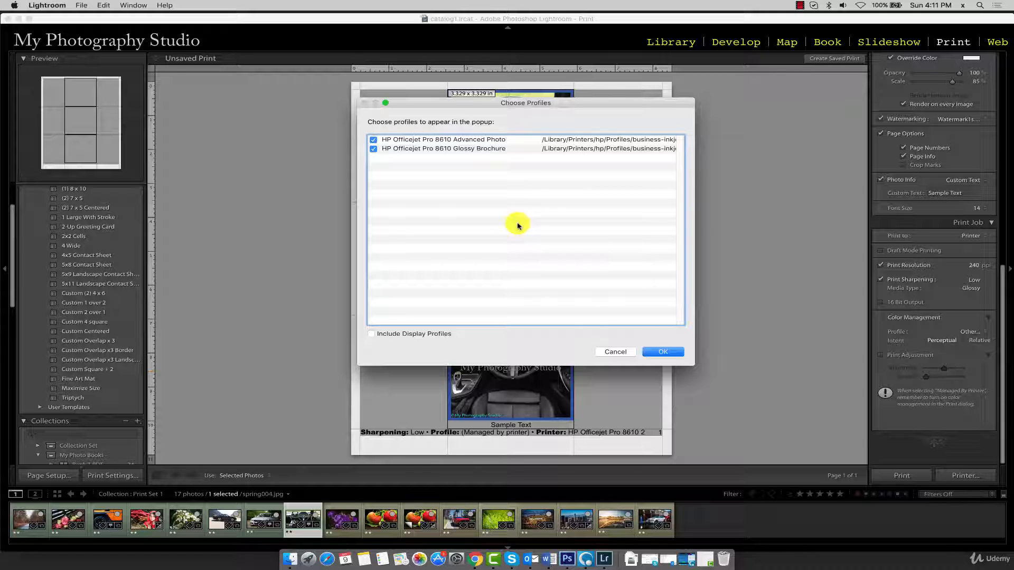
pyautogui.click(614, 353)
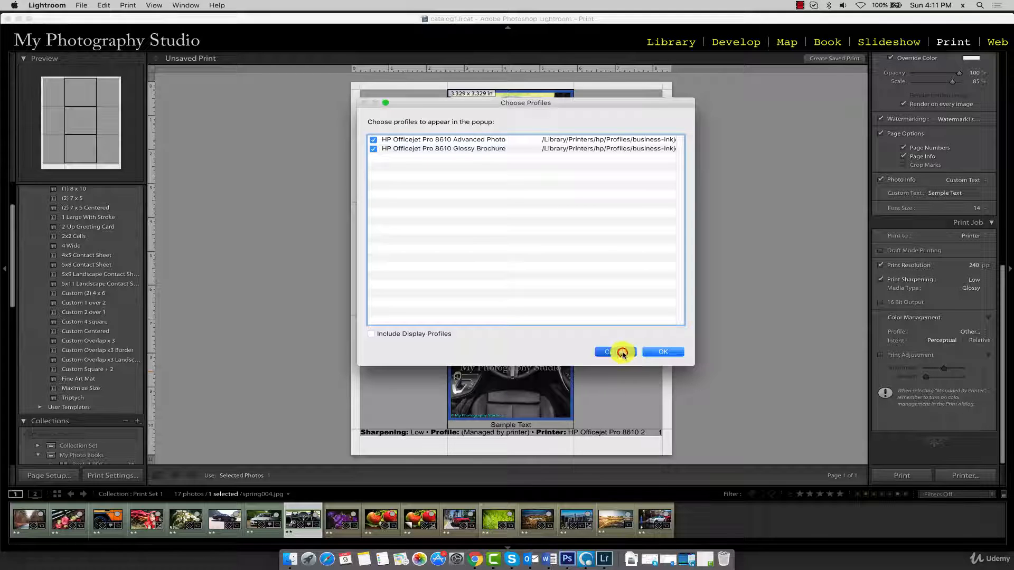
# Step: Try a print adjustment with brightness +45 and contrast +44, and turn the adjustment off again
pyautogui.click(882, 358)
pyautogui.moveTo(944, 368)
pyautogui.mouseDown()
pyautogui.moveTo(962, 368)
pyautogui.moveTo(930, 378)
pyautogui.moveTo(945, 380)
pyautogui.mouseUp()
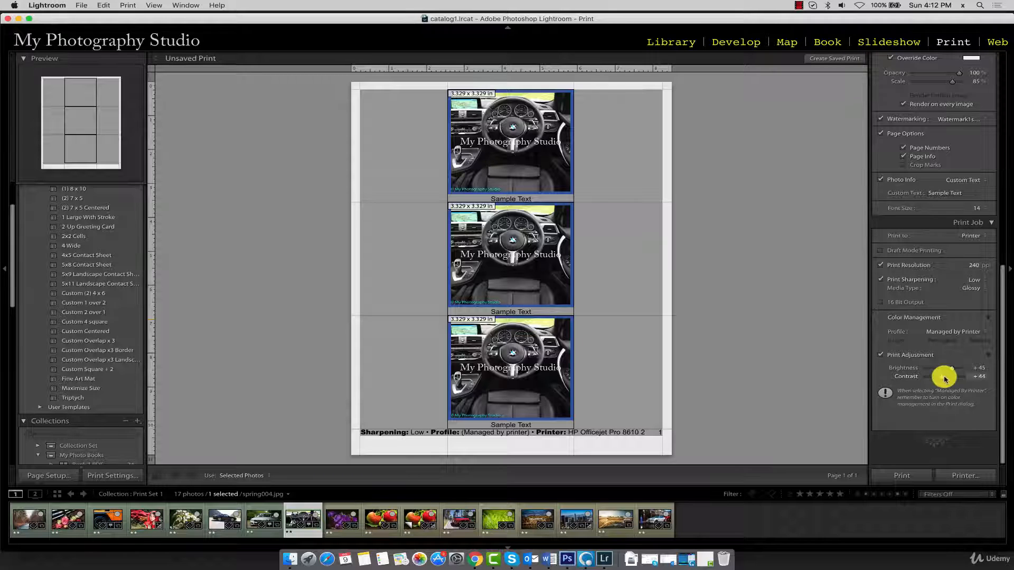
pyautogui.click(892, 356)
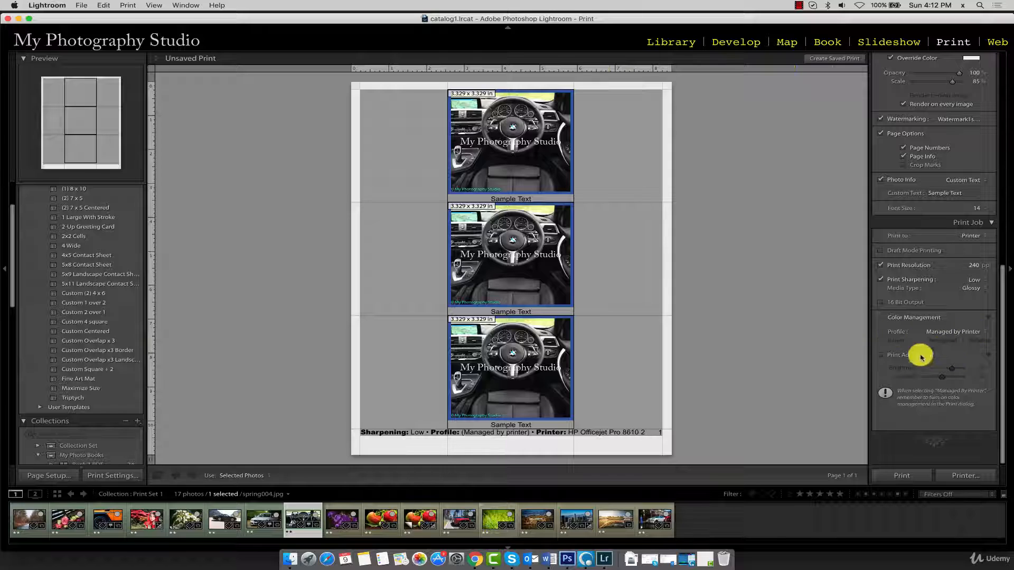
# Step: Print the page and open the printer's queue to check the job
pyautogui.click(910, 477)
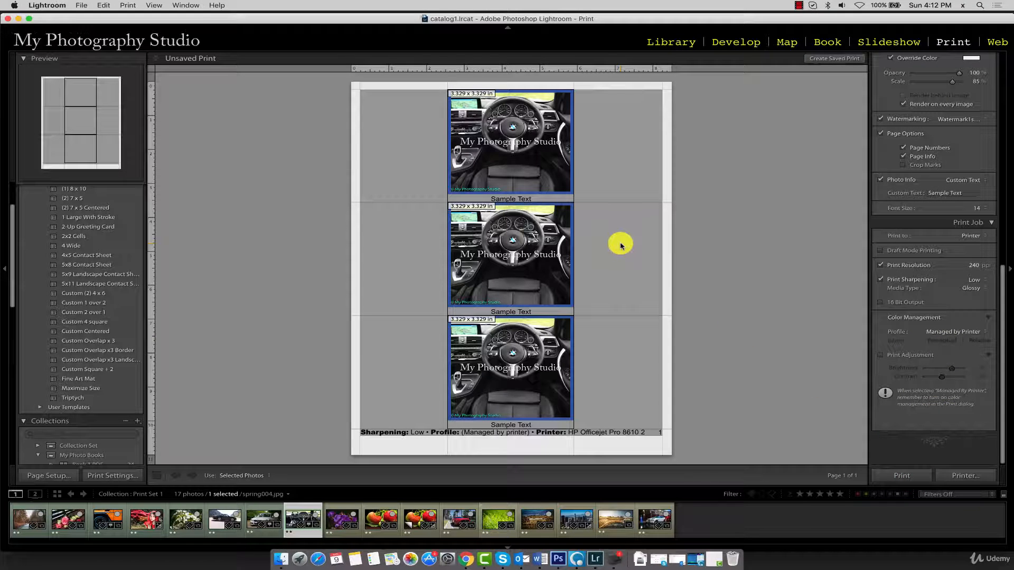
pyautogui.click(614, 558)
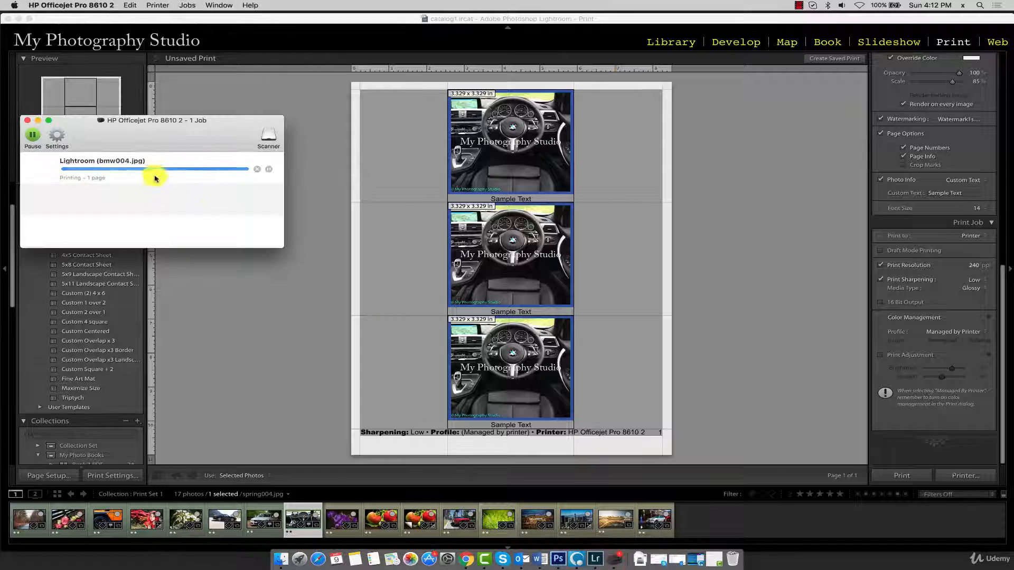